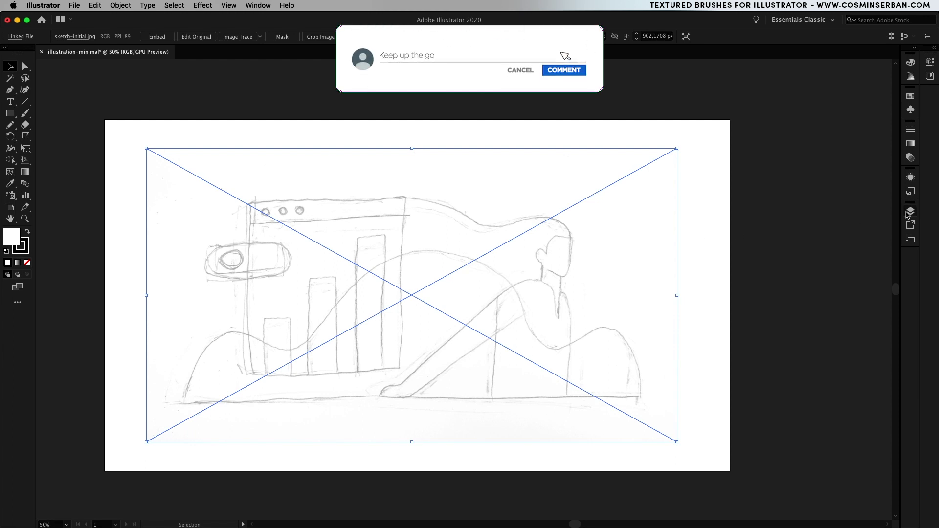
Show the Layers panel listing the placed linked image sketch-initial.jpg.
click(906, 212)
Lock the sketch layer, then set fill to None and stroke weight to 8 pt.
click(799, 233)
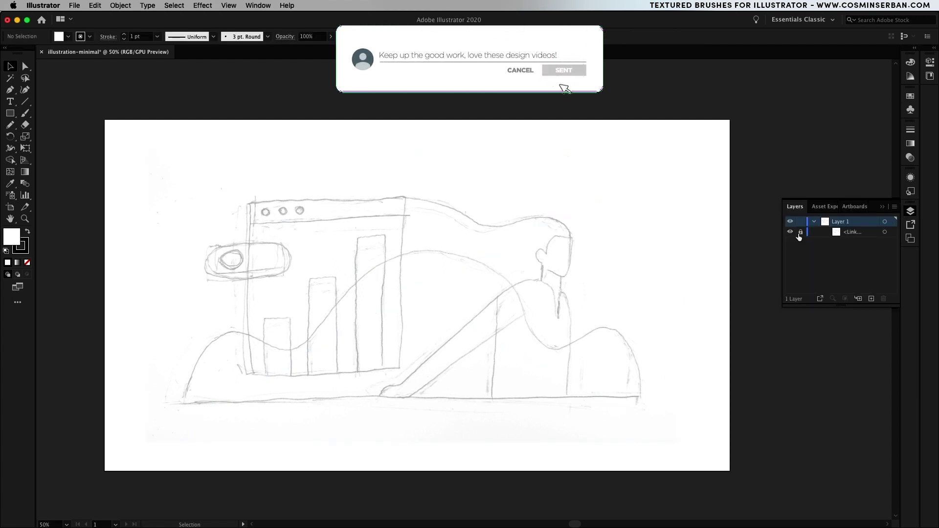
click(25, 89)
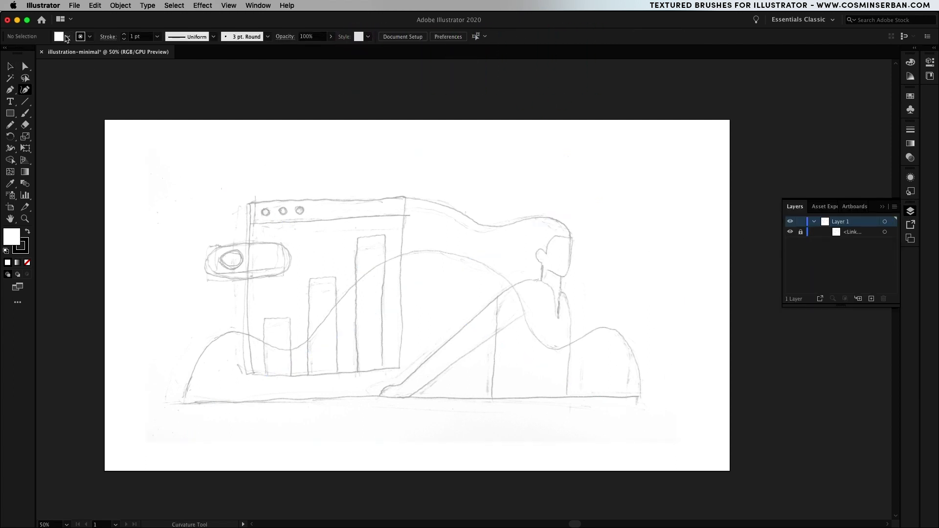
click(59, 38)
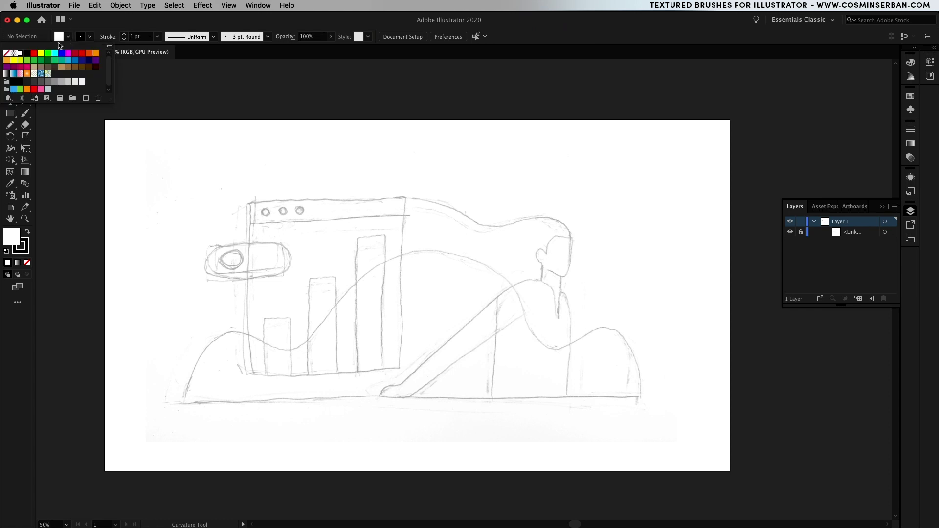
click(123, 34)
click(123, 35)
click(123, 35)
click(123, 35)
click(123, 34)
click(122, 35)
click(123, 35)
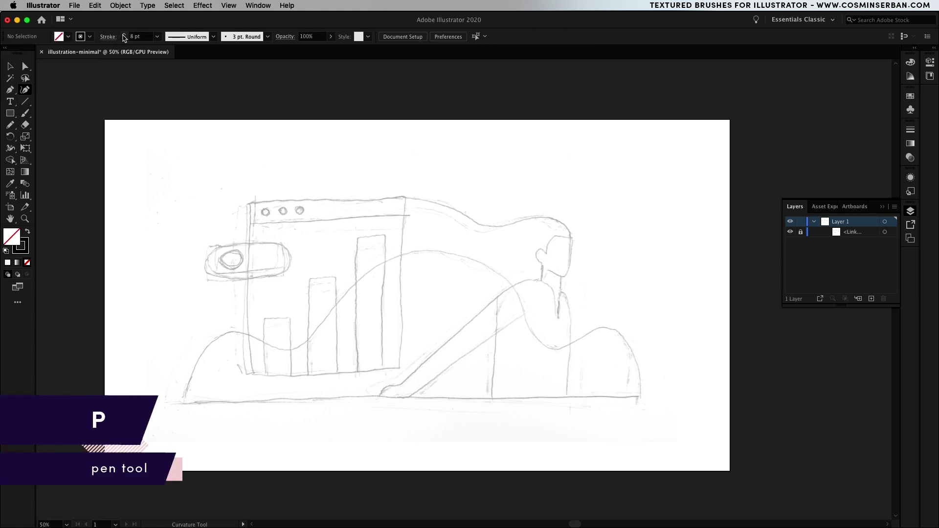
Trace the rolling hills as one closed Pen path across the sketch.
key(p)
click(182, 402)
click(227, 332)
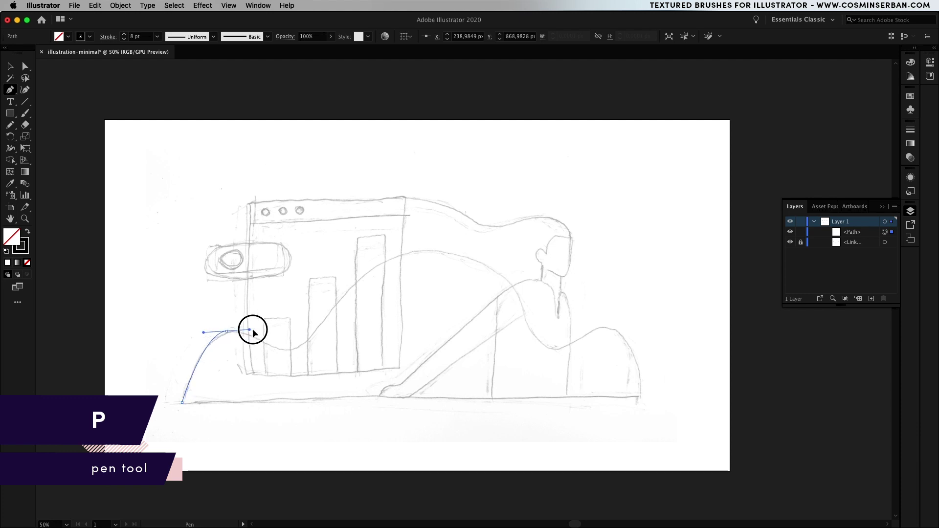
drag(253, 333, 262, 328)
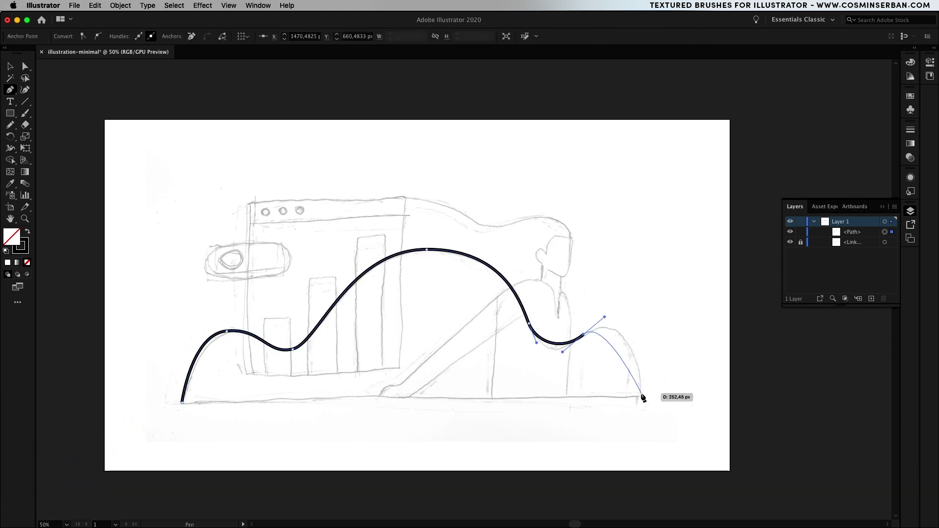
mouse_move(639, 390)
mouse_down()
mouse_move(639, 465)
mouse_move(639, 451)
mouse_up()
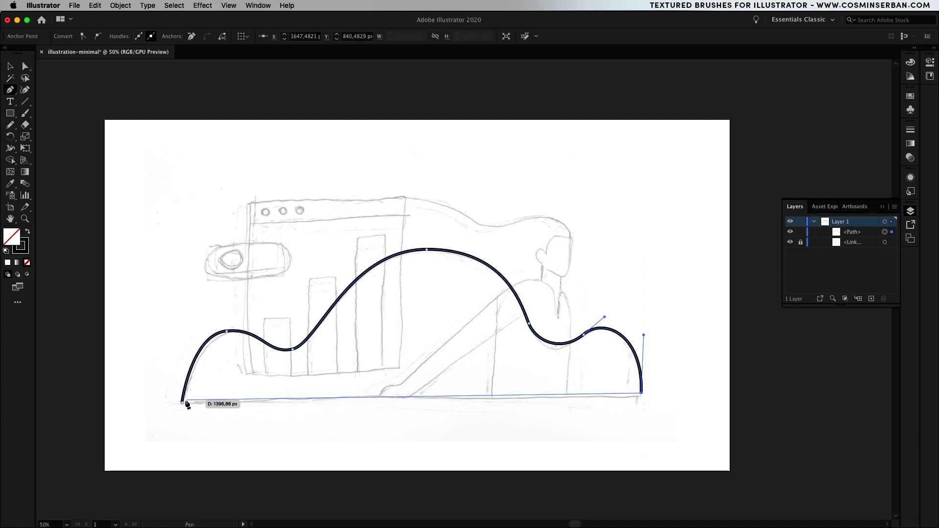
click(182, 402)
key(v)
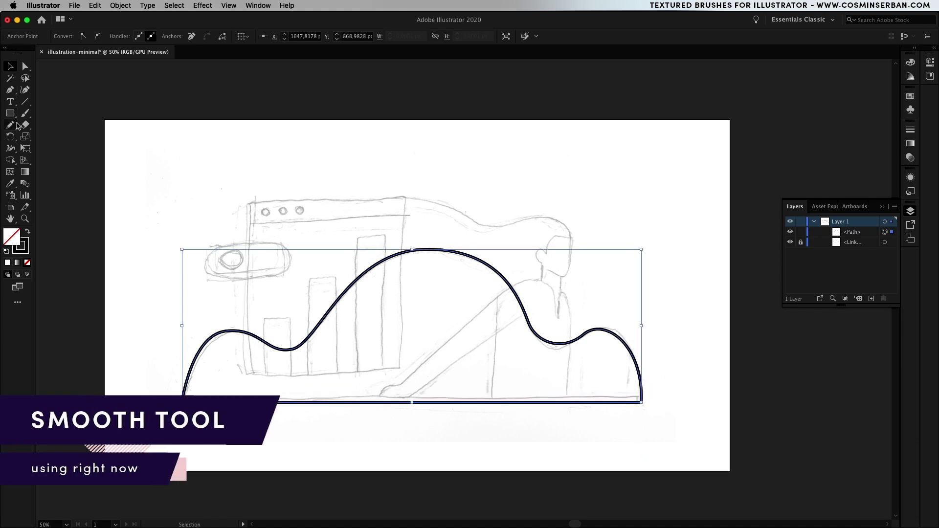
Smooth the hills' small left bump and big hump with the Smooth tool.
click(9, 124)
click(41, 150)
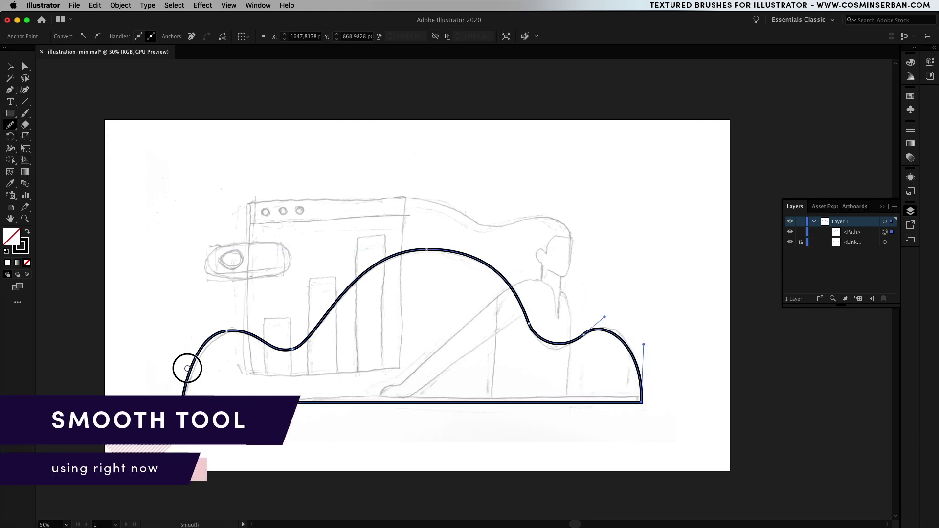
drag(267, 343, 291, 349)
mouse_move(348, 295)
mouse_down()
mouse_move(396, 269)
mouse_move(477, 259)
mouse_move(509, 286)
mouse_up()
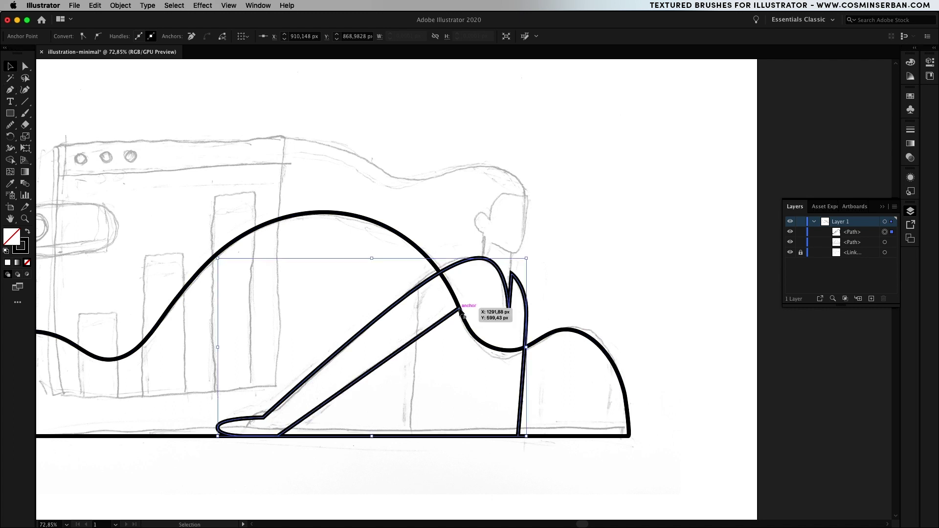
Outline the seated character's body and the curve of the face down to the chin.
click(500, 203)
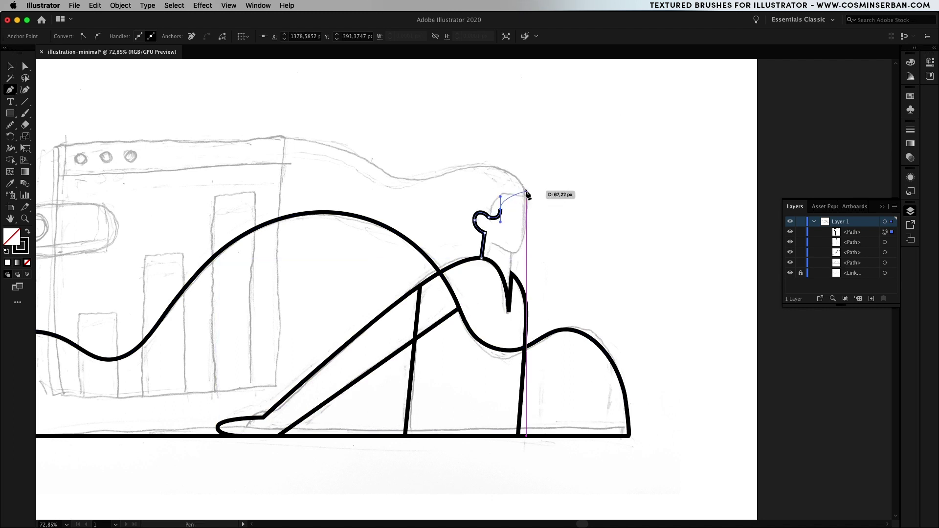
click(527, 192)
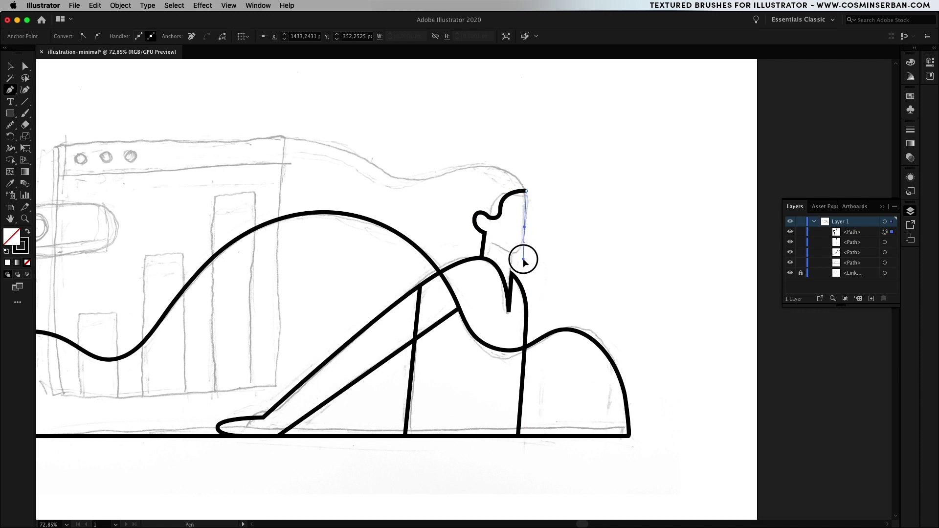
drag(523, 260, 523, 261)
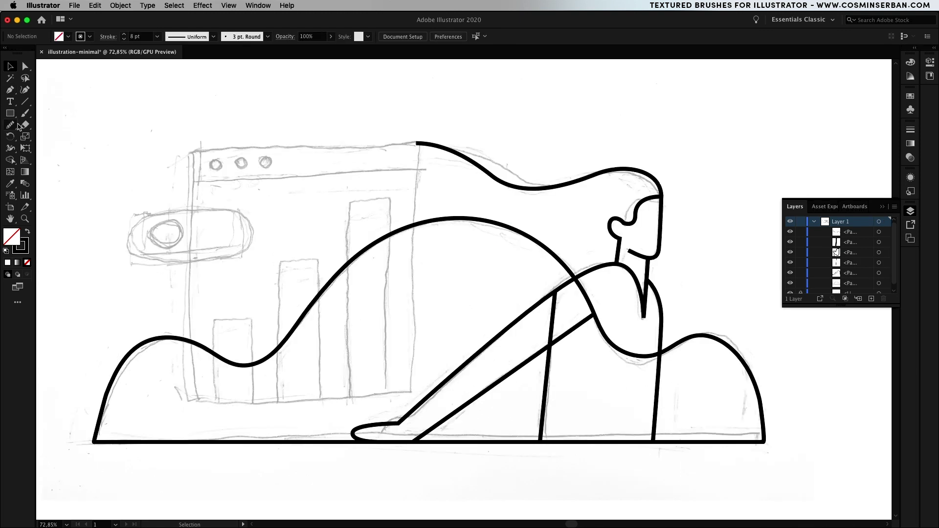
click(10, 114)
Draw the browser window and three chart bars, shortening the left and middle bars.
drag(416, 143, 177, 395)
mouse_move(347, 199)
mouse_down()
mouse_move(368, 380)
mouse_move(349, 396)
mouse_up()
key(v)
drag(390, 287, 319, 286)
key(super+d)
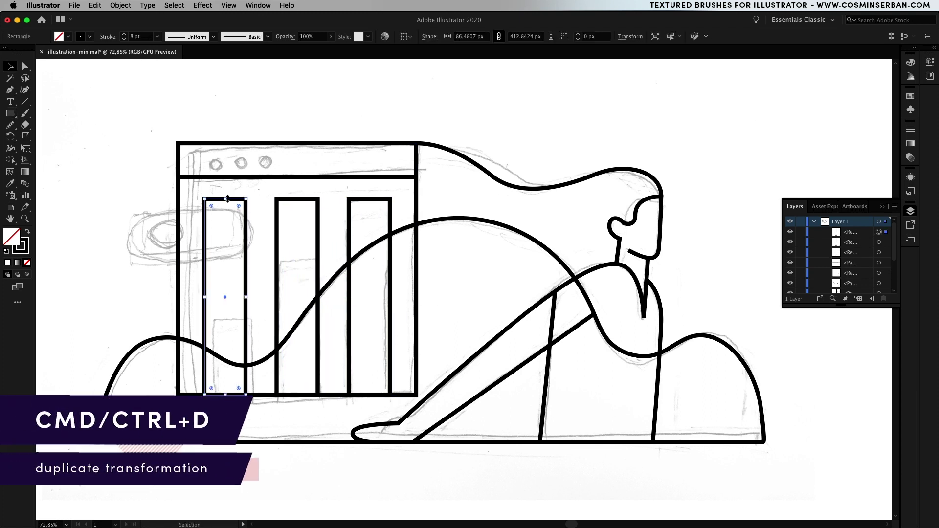
drag(227, 198, 225, 313)
click(297, 199)
drag(298, 199, 299, 263)
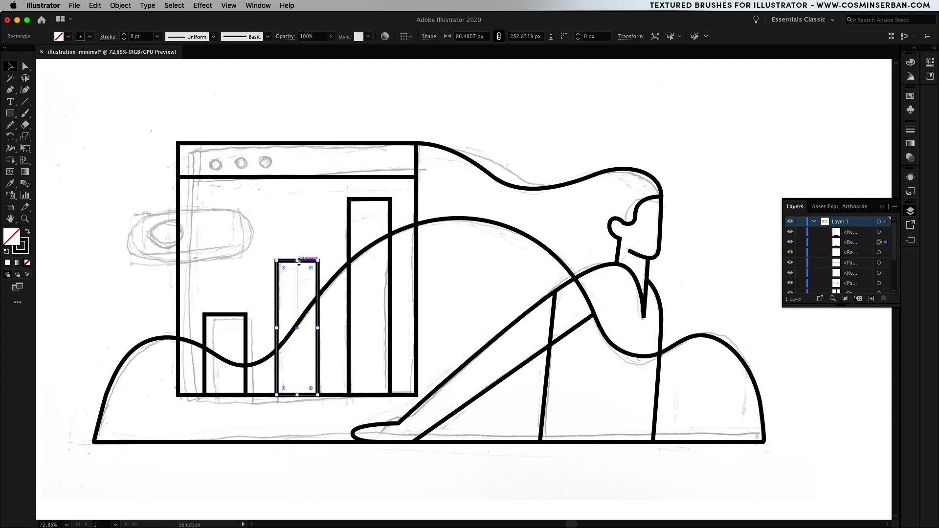
Draw a rectangle over the sketched pill and round its corners into a pill shape.
key(m)
drag(129, 205, 246, 261)
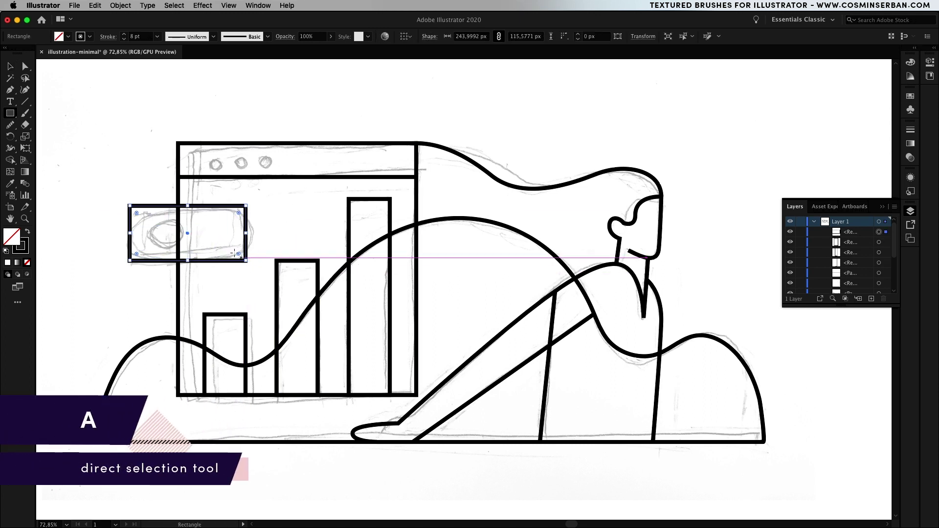
key(a)
drag(238, 254, 130, 162)
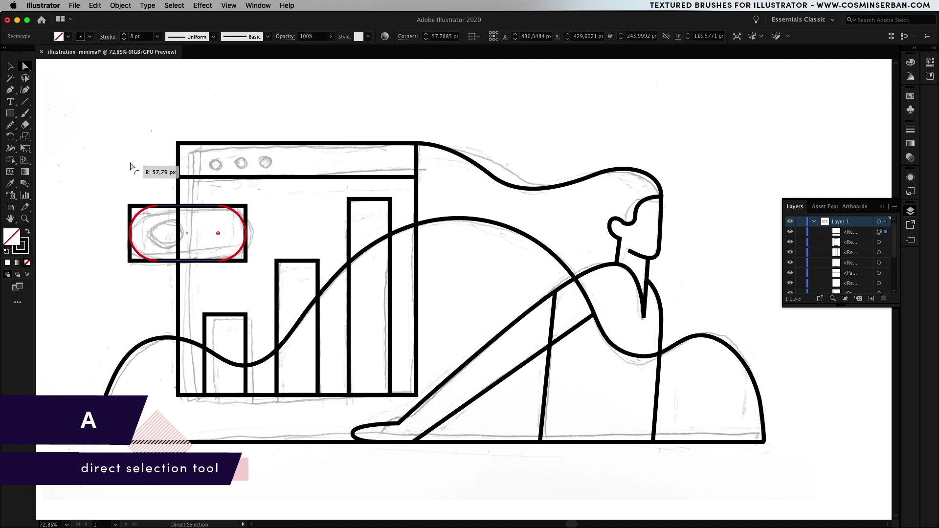
key(v)
drag(220, 207, 212, 208)
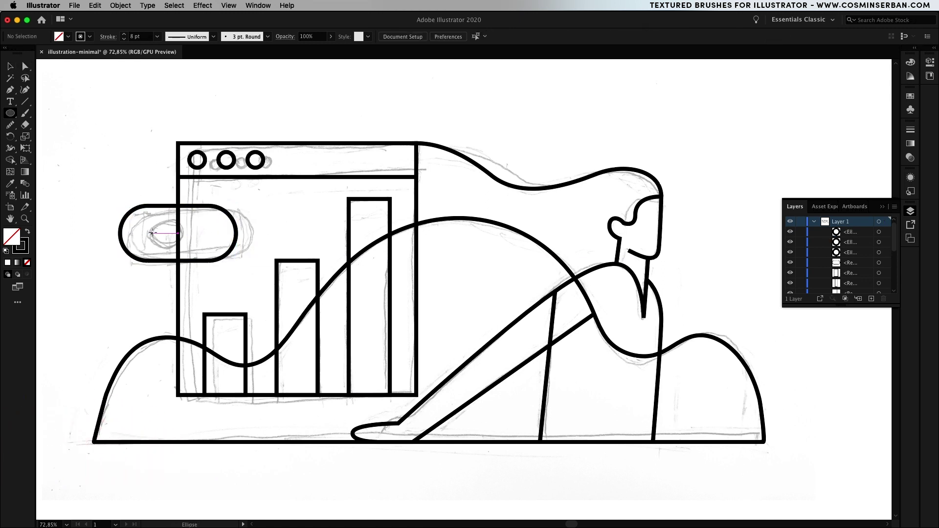
Add a circle inside the pill and select every outline in the drawing.
drag(152, 233, 167, 251)
key(v)
drag(74, 95, 691, 475)
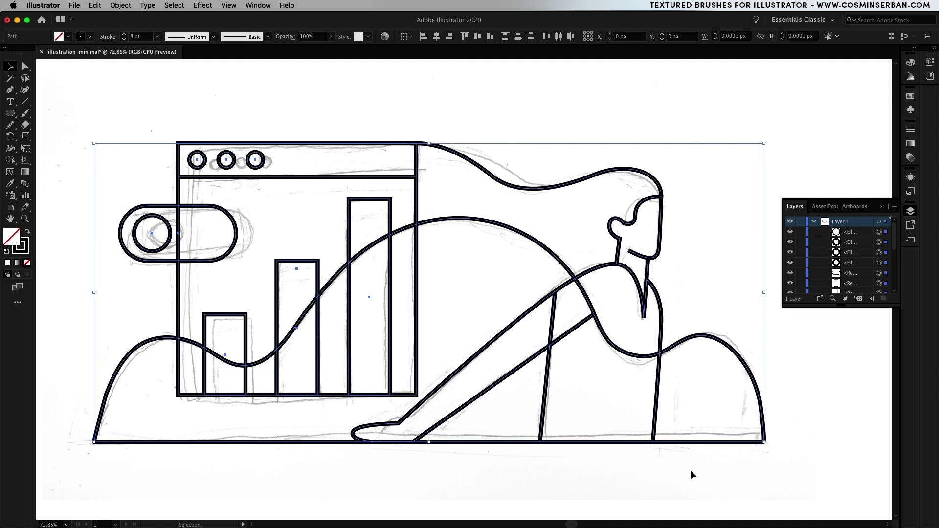
Thin all outlines to 7 pt, lock the line-art group, and start a Pen path along the hair.
click(911, 130)
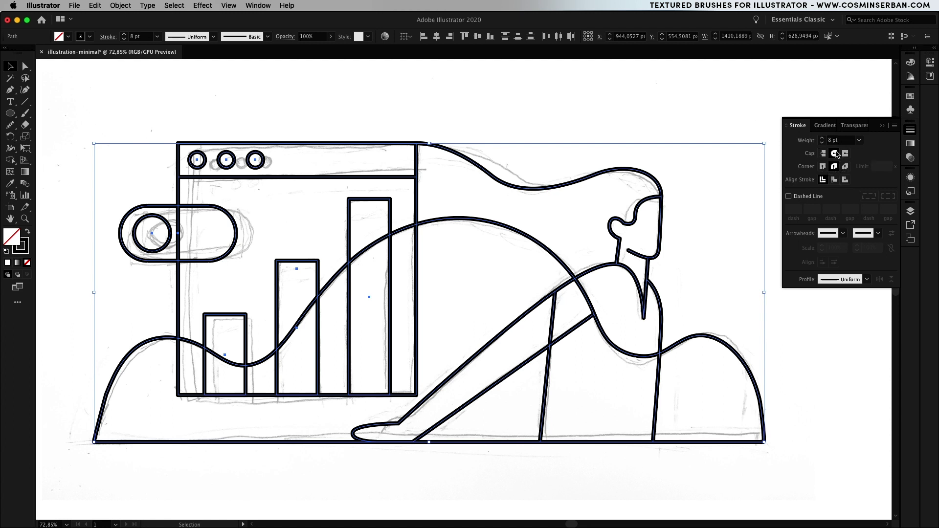
click(123, 40)
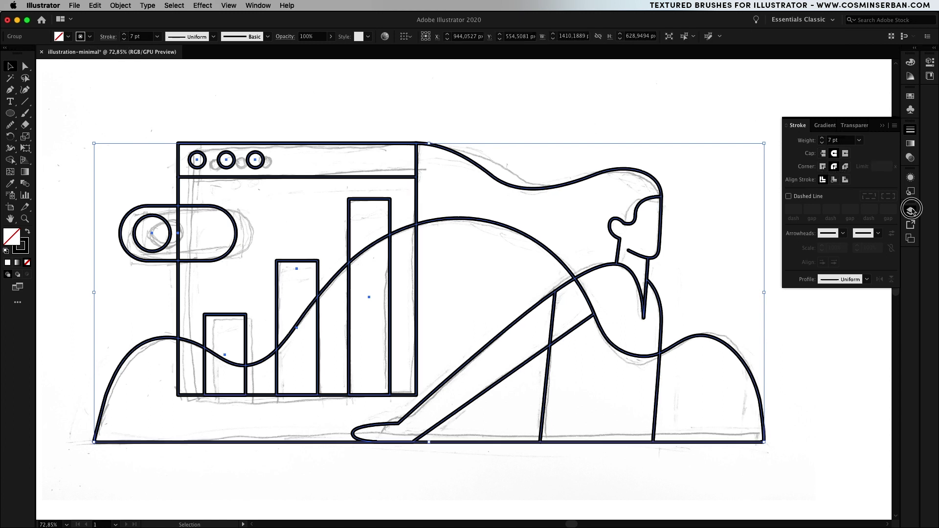
click(911, 210)
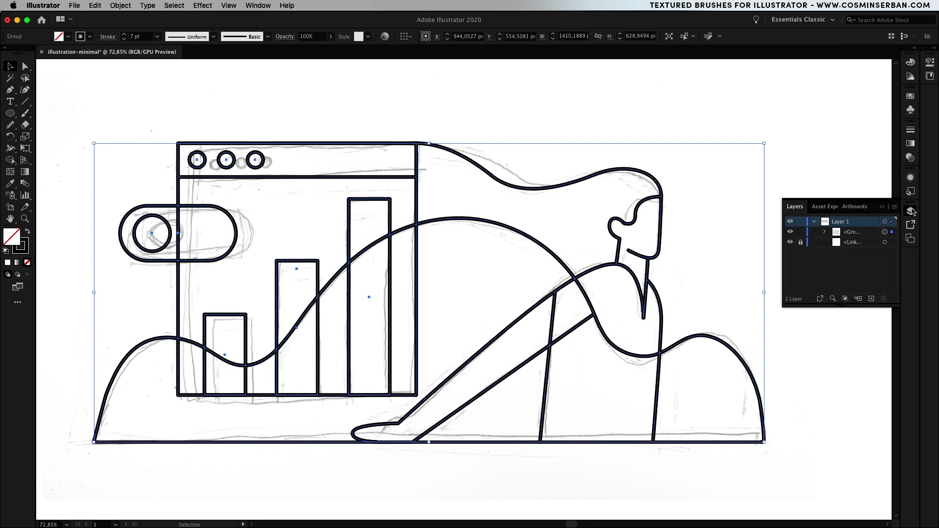
click(800, 232)
key(p)
drag(628, 169, 495, 251)
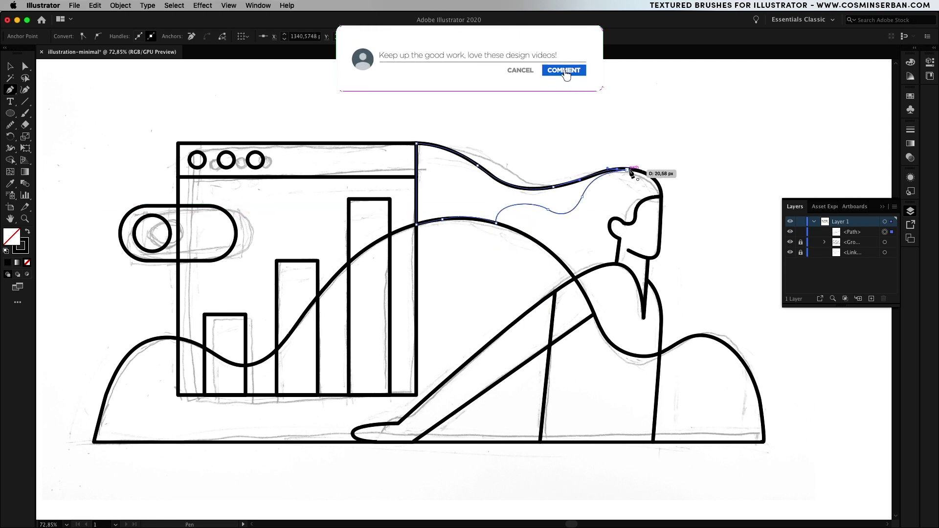
Fill the hair path solid black and copy that fill onto the leg with the Eyedropper.
key(v)
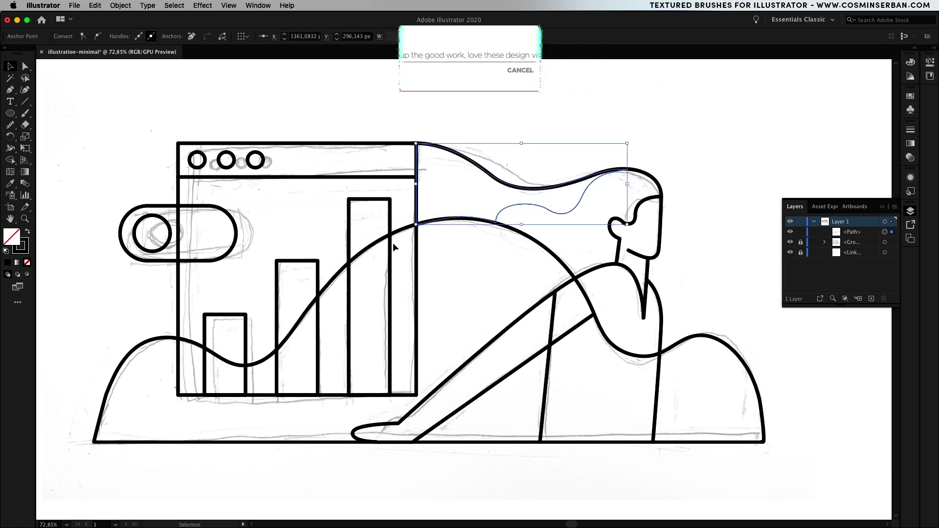
click(27, 234)
click(613, 372)
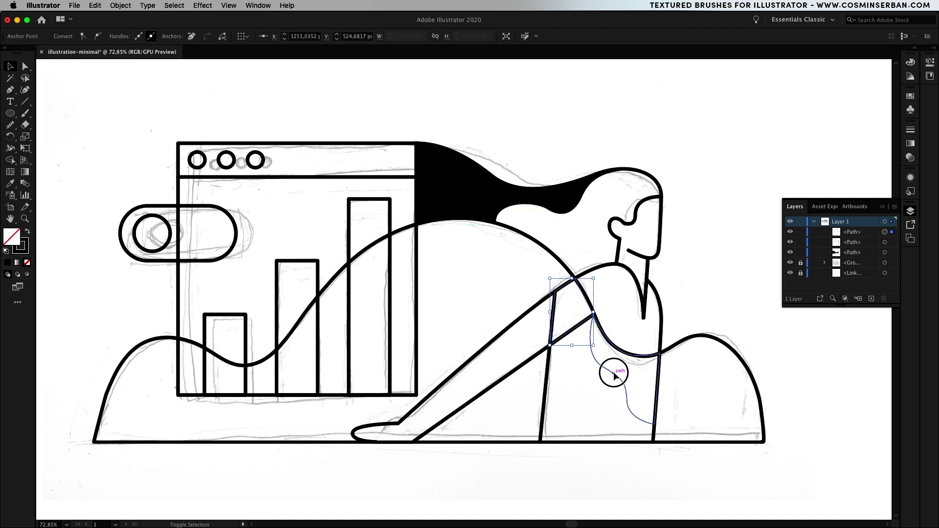
key(i)
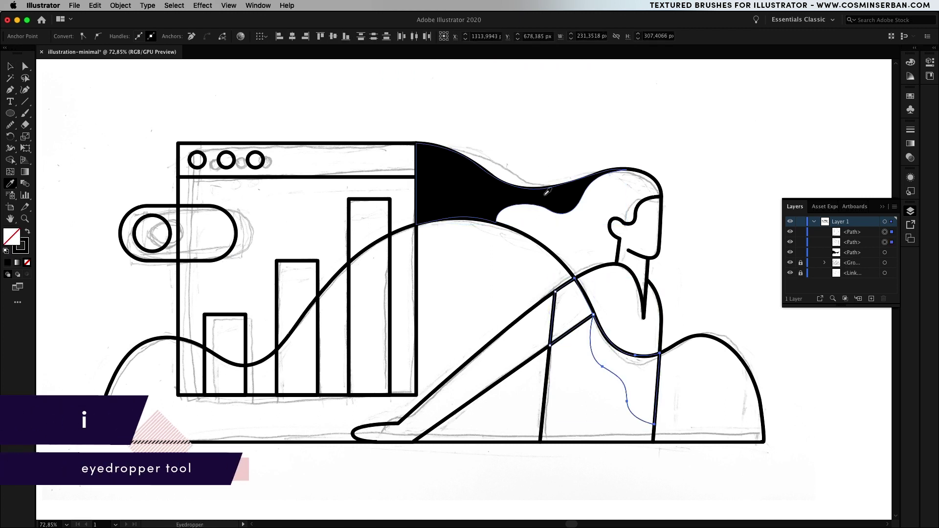
click(547, 192)
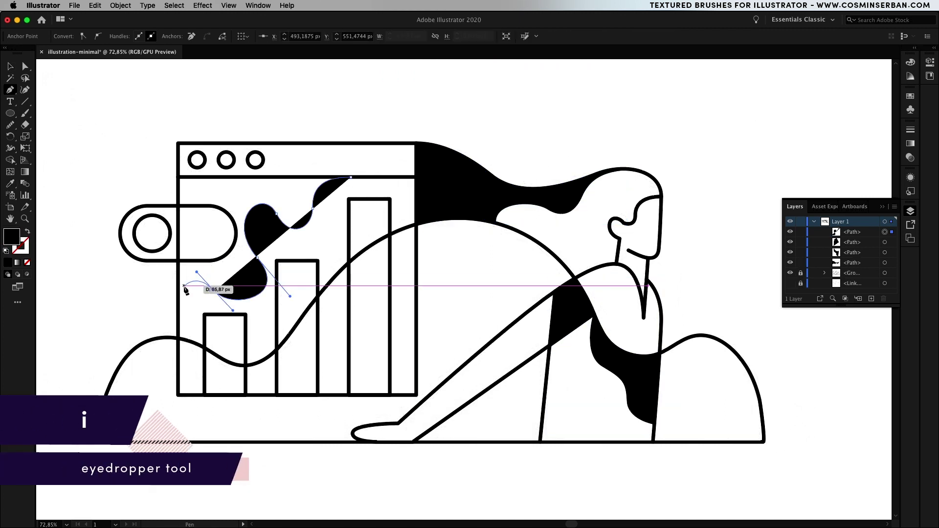
Draw the black wavy shape inside the window, fill the pill white and send it back.
drag(216, 293, 181, 299)
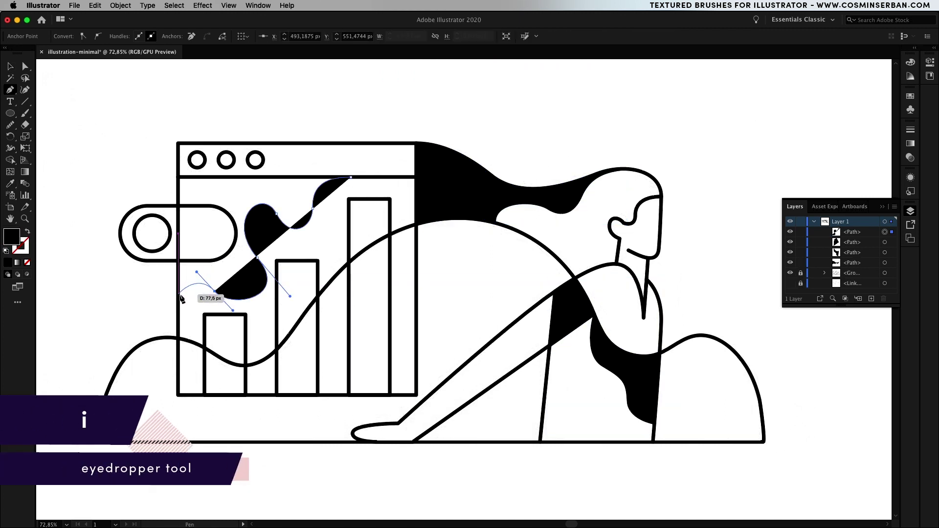
click(179, 295)
click(178, 176)
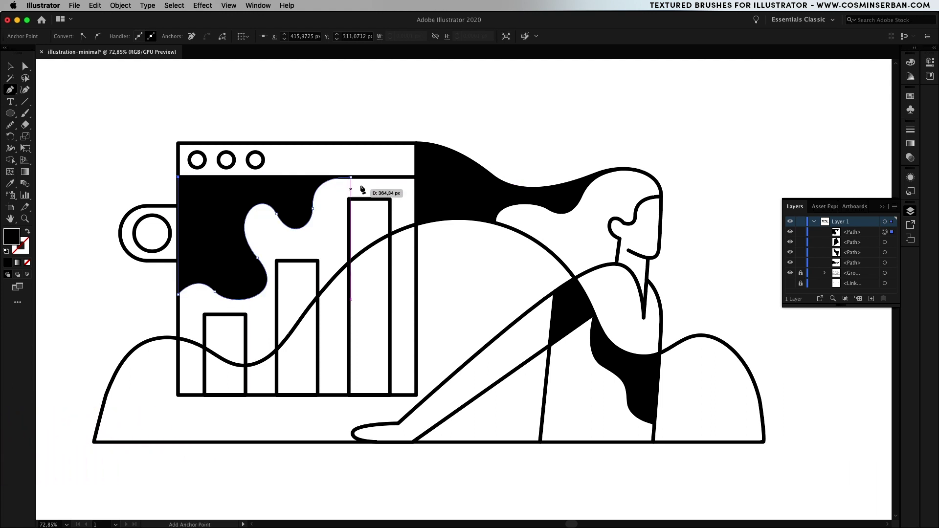
click(352, 178)
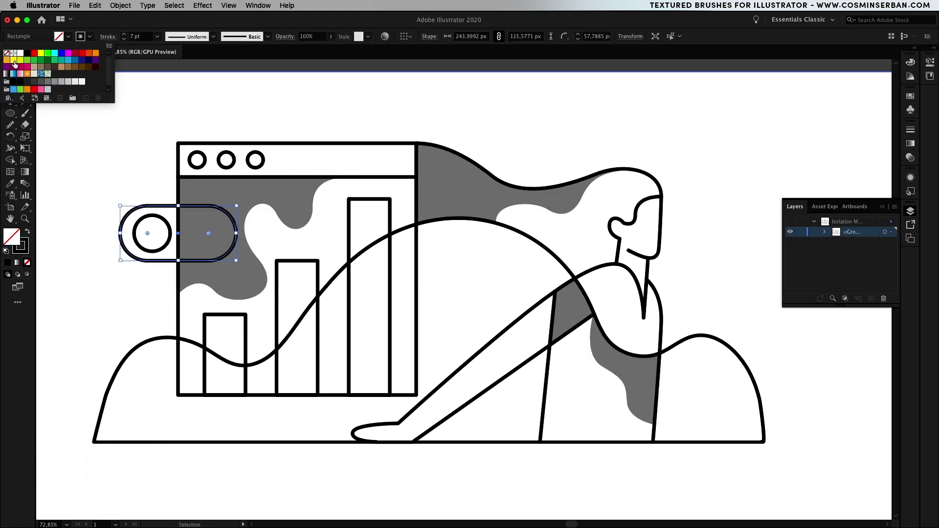
click(21, 53)
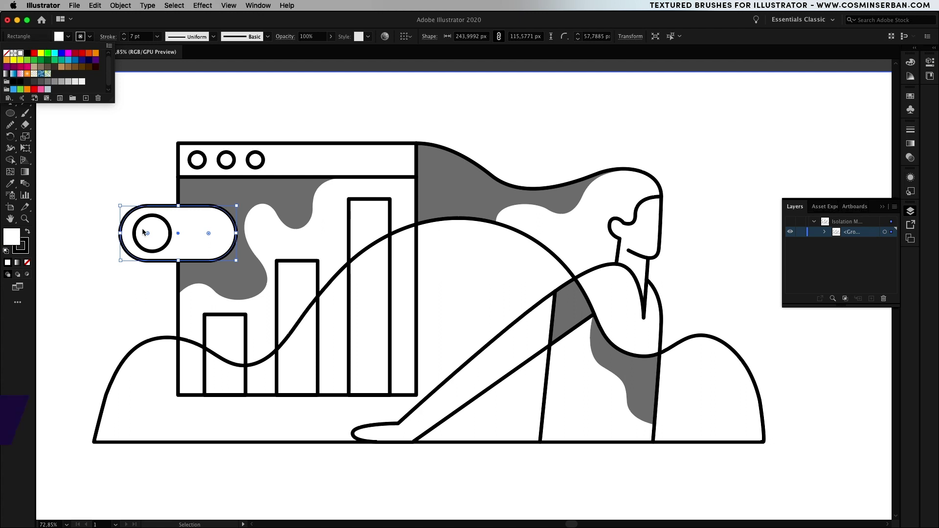
key(super+bracketleft)
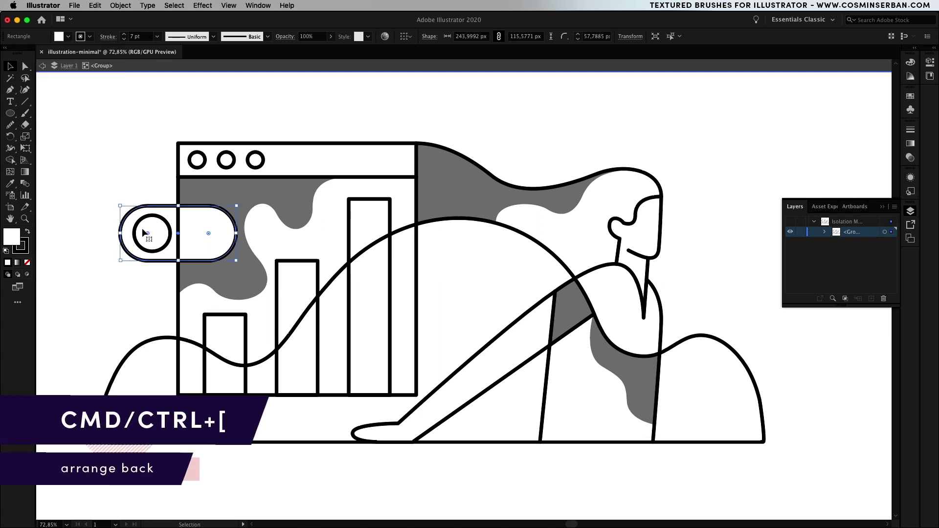
Begin a Pen shape for the side panel along the browser window's left edge.
key(Escape)
key(p)
click(177, 143)
click(151, 169)
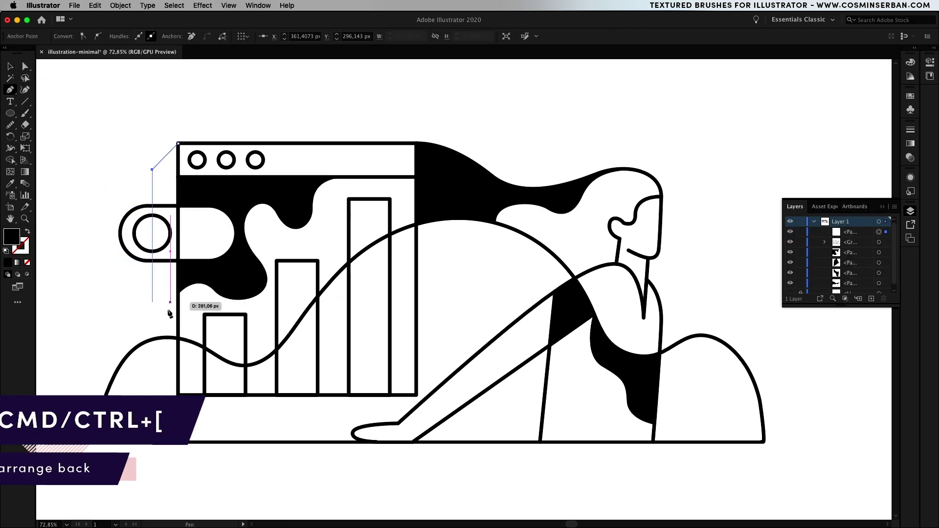
click(151, 376)
Close the side panel, move it behind the pill's ring, and draw the wavy black ground.
click(178, 394)
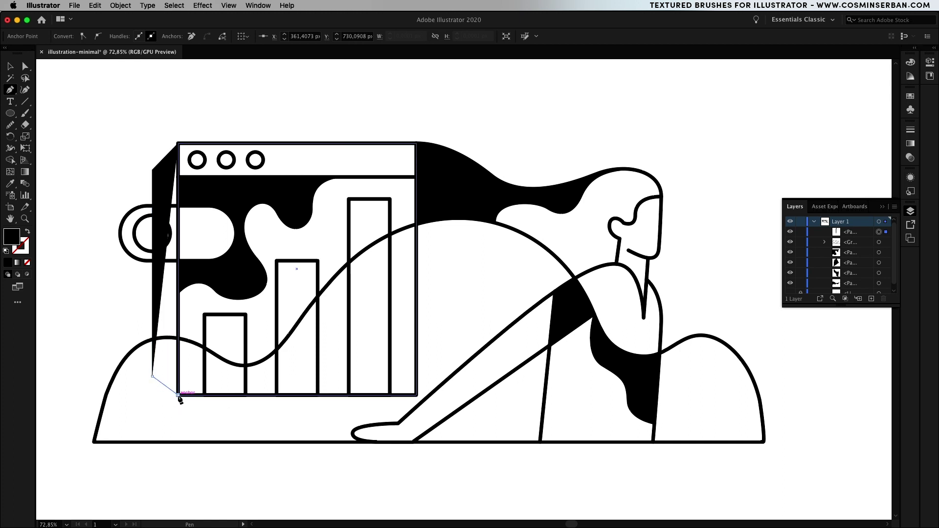
click(178, 143)
key(v)
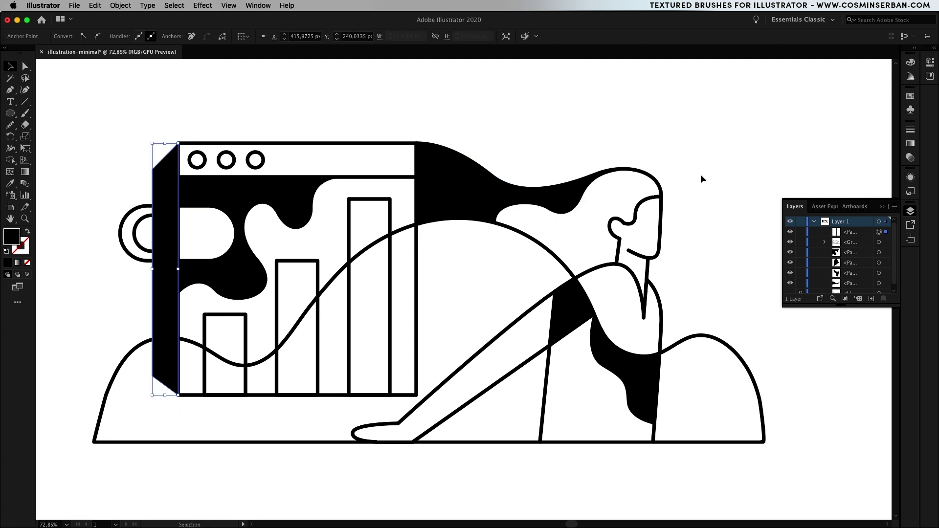
drag(848, 236, 850, 251)
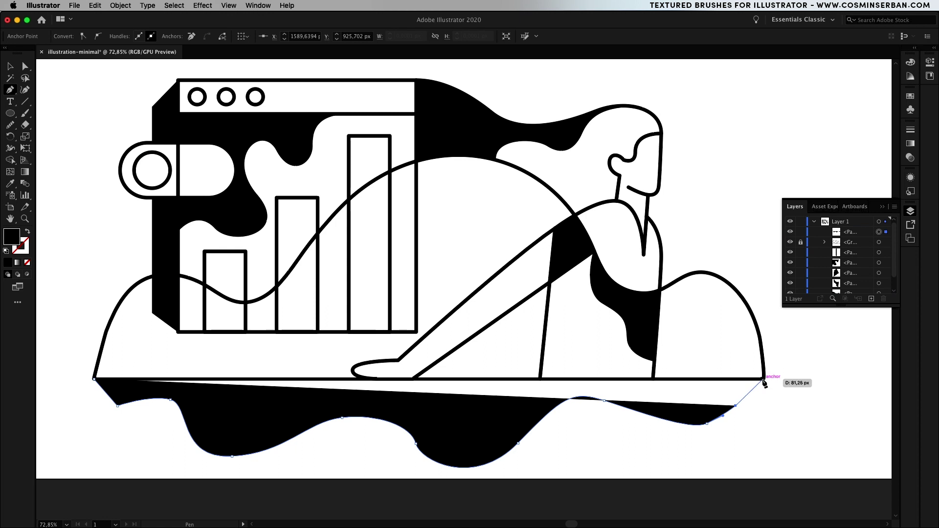
click(764, 380)
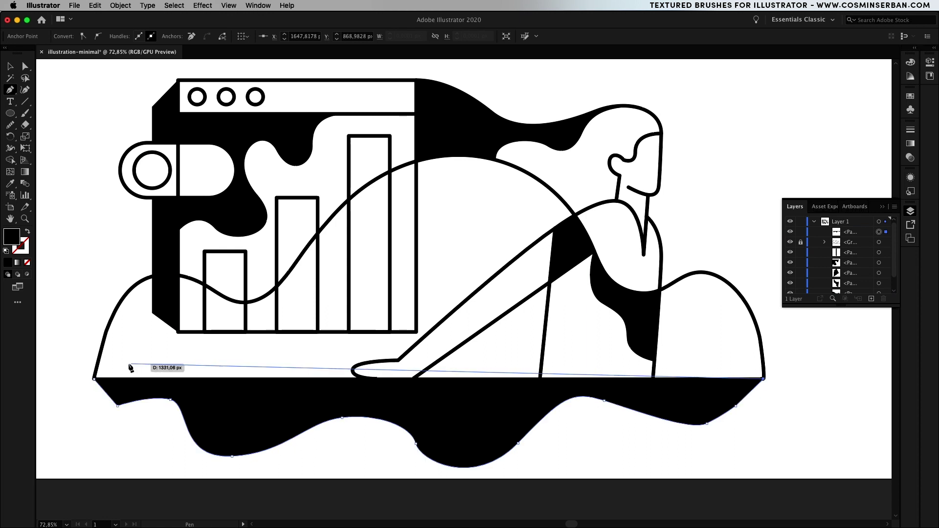
click(94, 380)
Draw a black bar in the first chart column, duplicate it across, and stretch the third bar.
key(m)
mouse_move(204, 251)
mouse_down()
mouse_move(235, 333)
mouse_move(295, 311)
mouse_up()
key(v)
key(ctrl+d)
drag(363, 251, 361, 136)
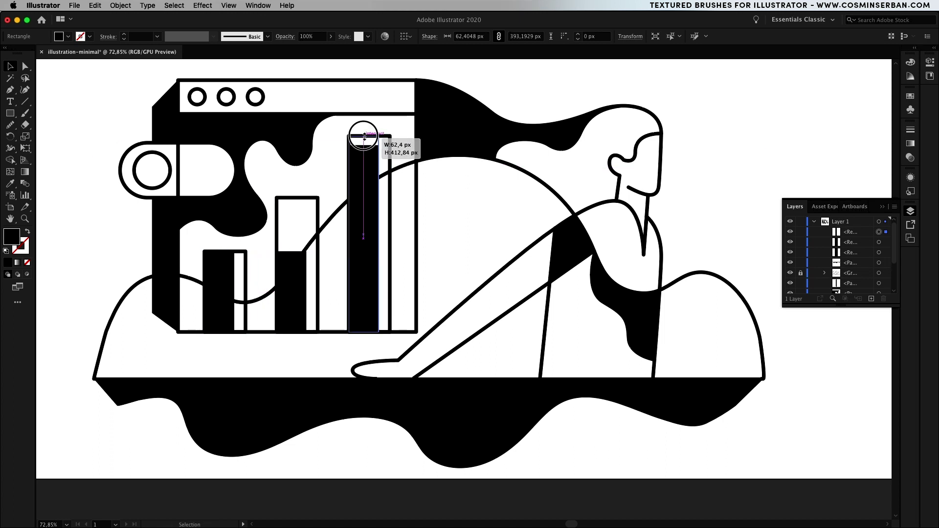
Stretch the second bar to its column top and slant the tall bar's bottom corners onto the curve.
drag(292, 253, 292, 198)
key(a)
click(205, 333)
drag(205, 333, 205, 288)
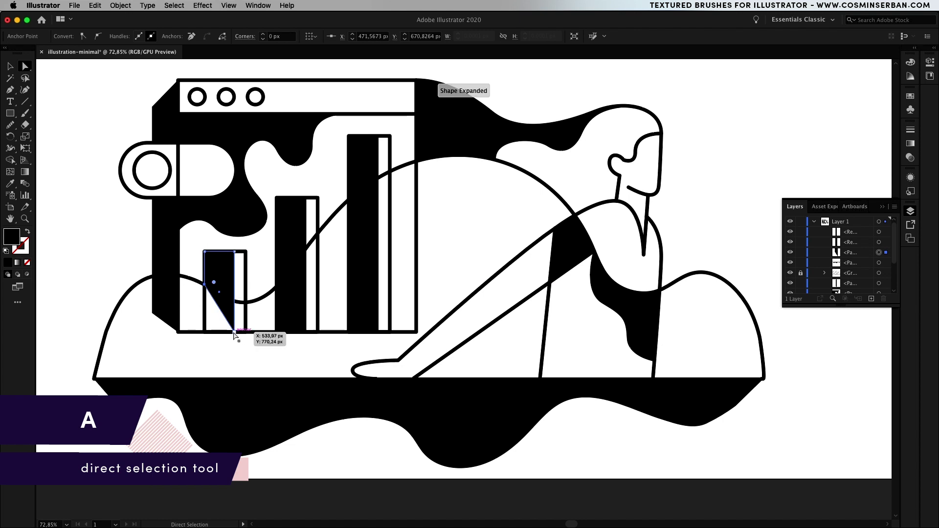
key(ctrl+z)
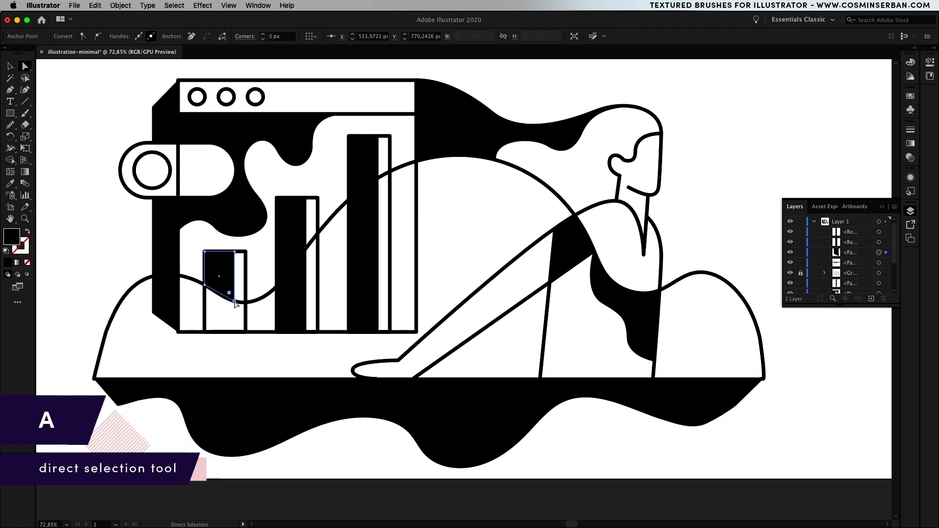
drag(378, 332, 378, 177)
drag(350, 333, 351, 205)
Zoom out and select all the artwork.
key(v)
key(ctrl+minus)
key(ctrl+minus)
drag(118, 142, 684, 462)
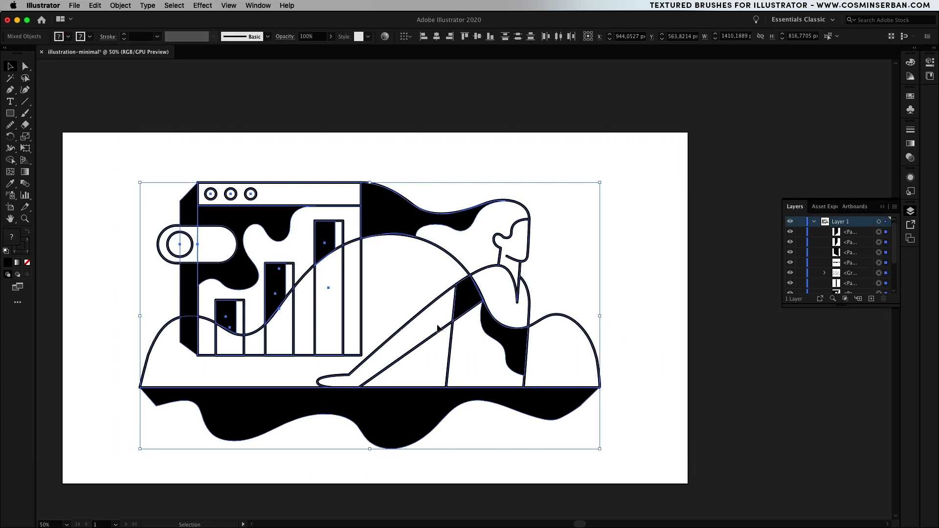
Expand the selected artwork's fills and strokes with Object > Expand.
click(120, 5)
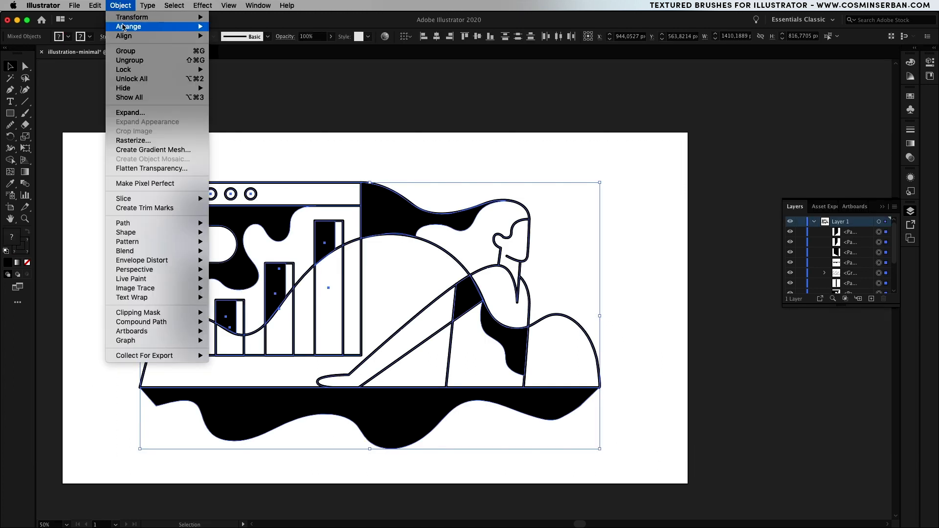
click(137, 114)
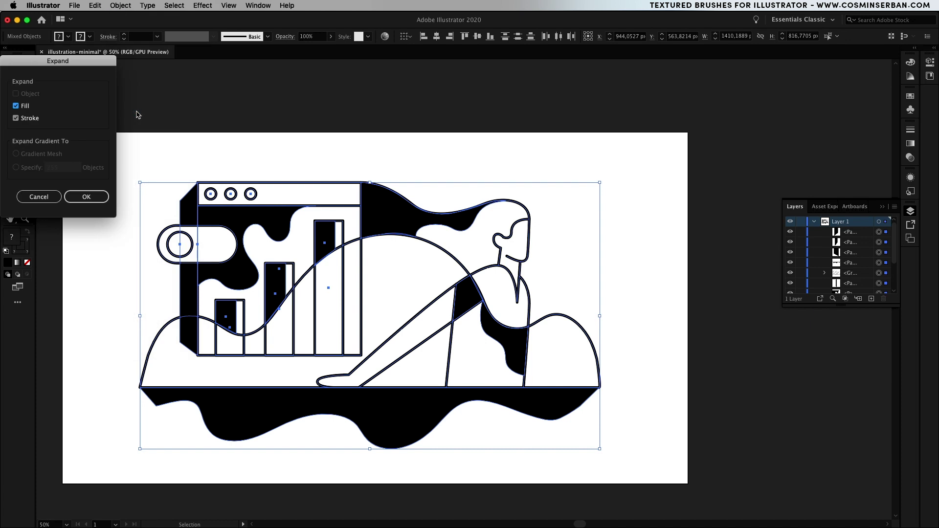
click(84, 198)
Combine the overlapping shapes using Merge in the Pathfinder panel.
click(258, 5)
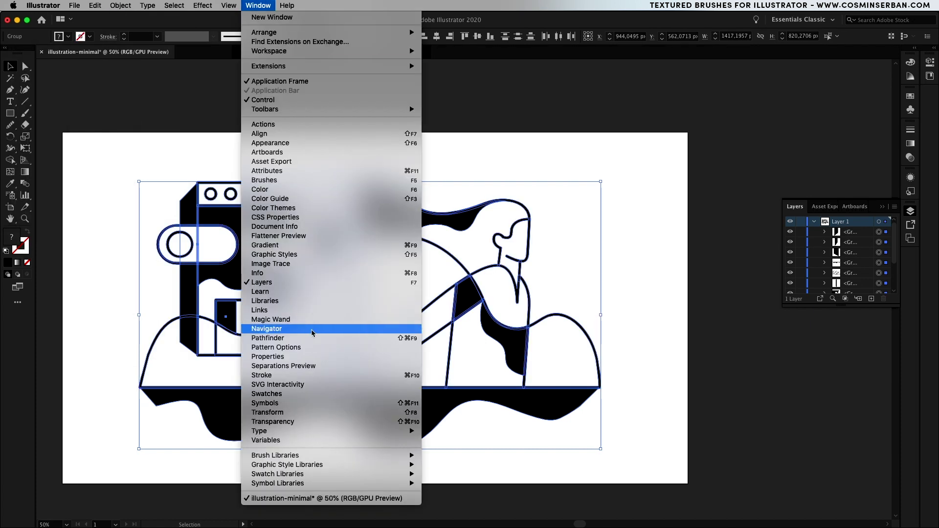
click(308, 339)
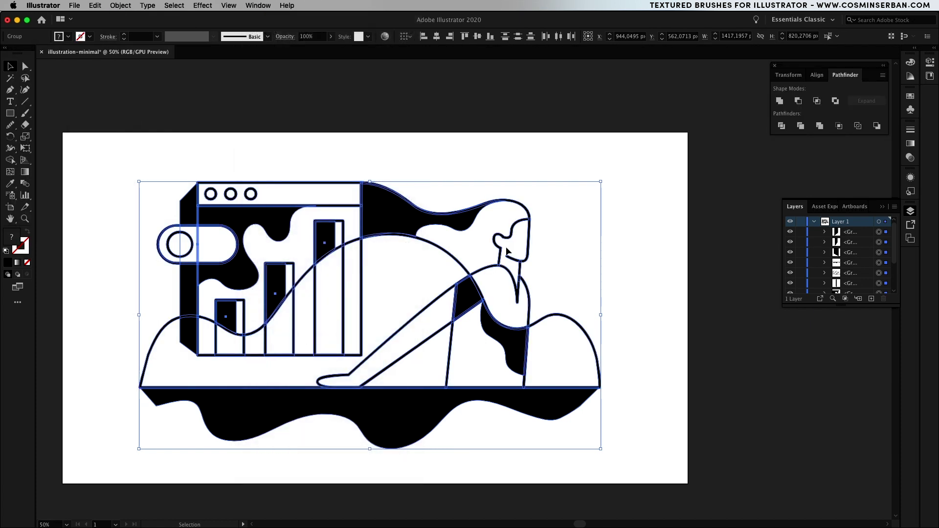
click(822, 127)
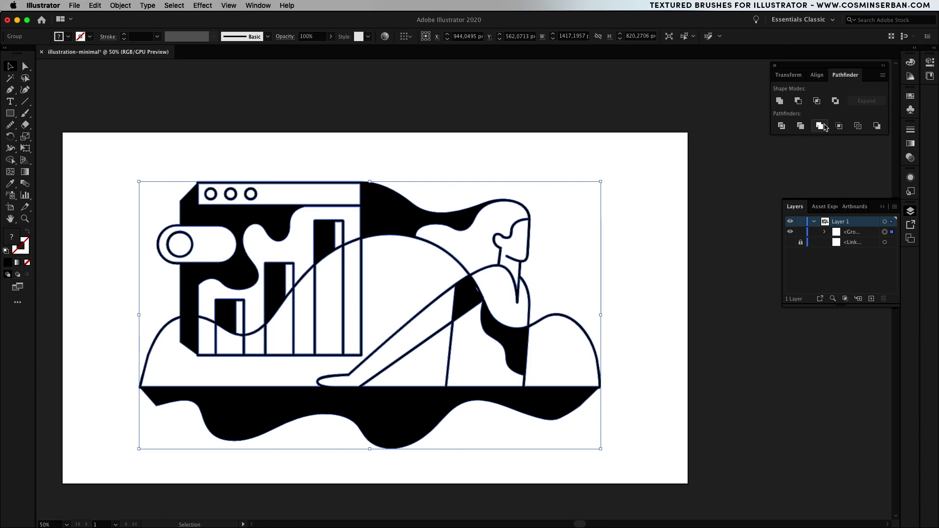
Select the merged group's shapes in isolation mode, then exit and select the whole group.
double_click(381, 224)
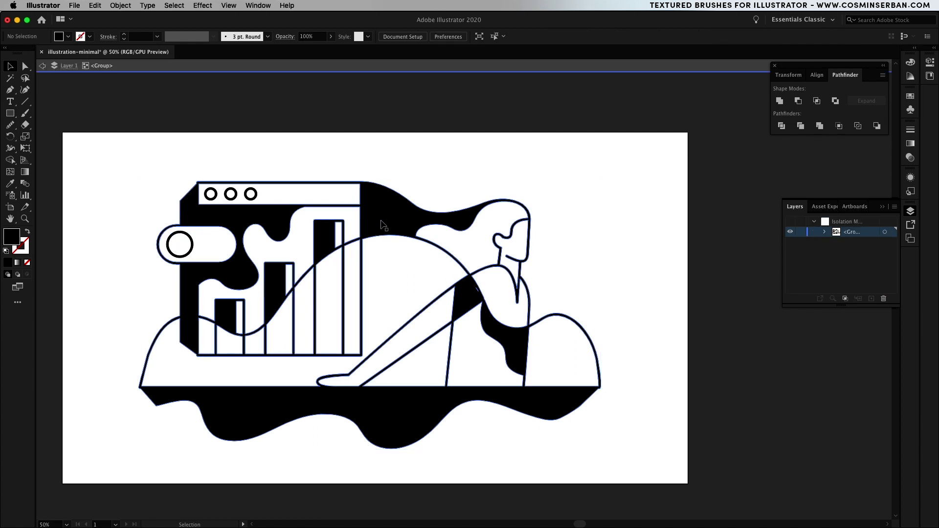
click(385, 212)
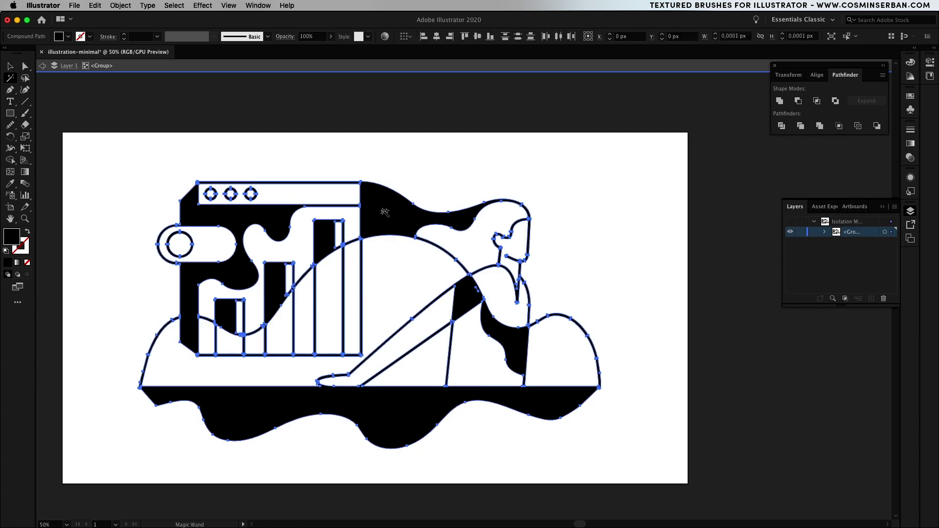
key(v)
drag(110, 148, 610, 457)
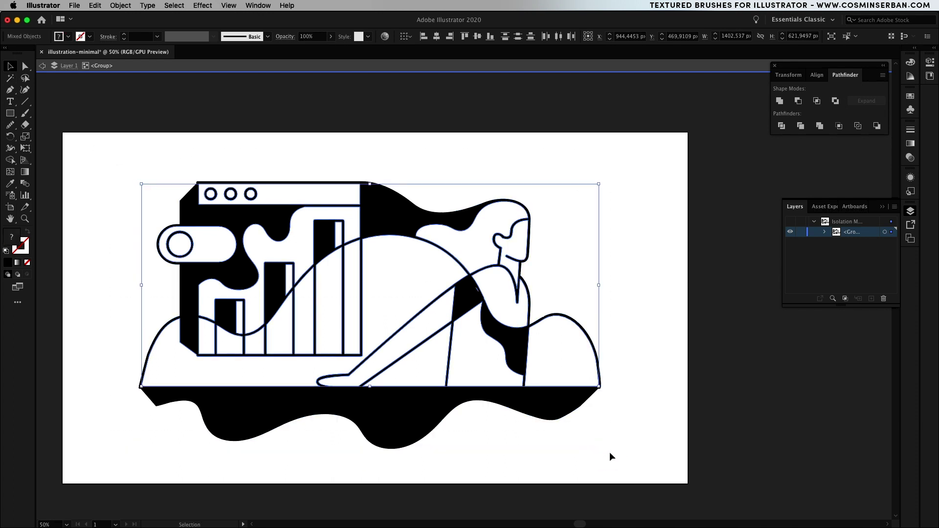
click(610, 455)
double_click(156, 204)
Recolour the artwork to dark navy 1E0C44 and set the fill to pale pink EACEDD.
double_click(11, 241)
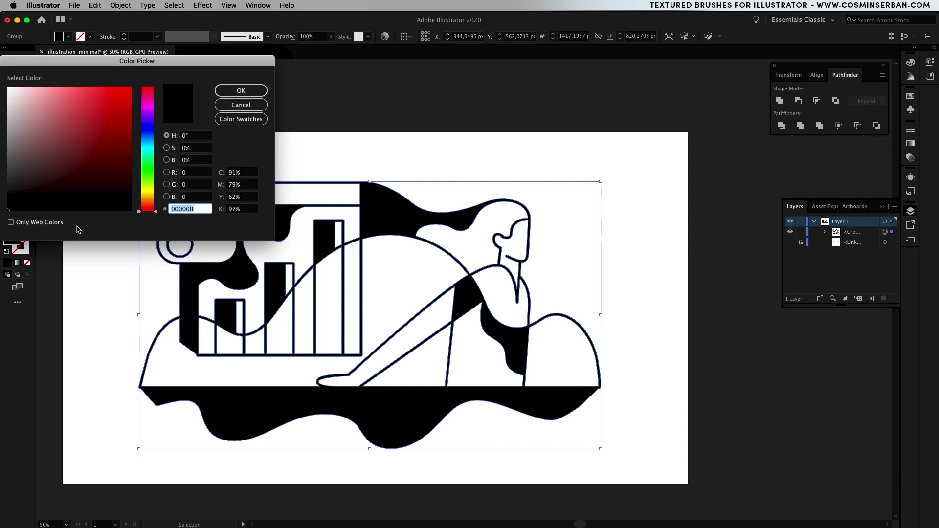
text(1E0C44)
click(236, 92)
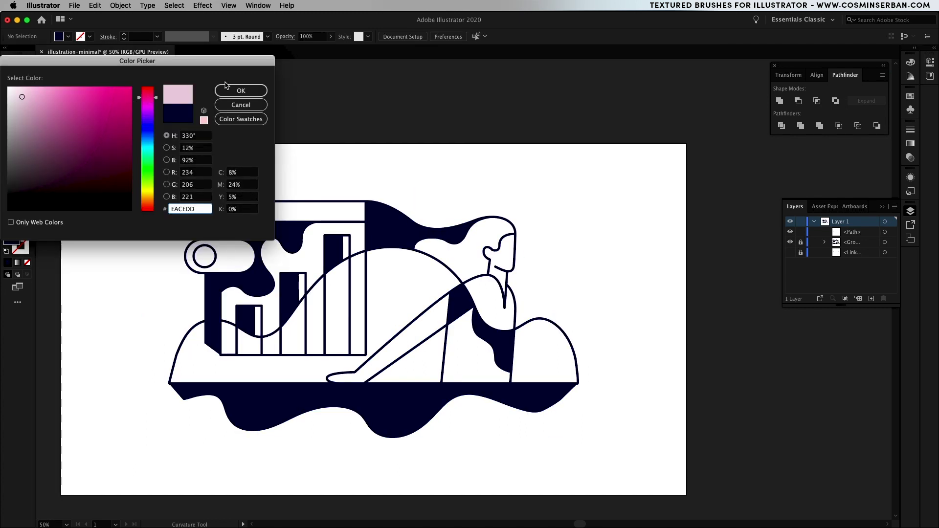
click(239, 92)
Draw a closed pink blob with the Curvature Tool from the ground's left edge over the hill.
click(155, 402)
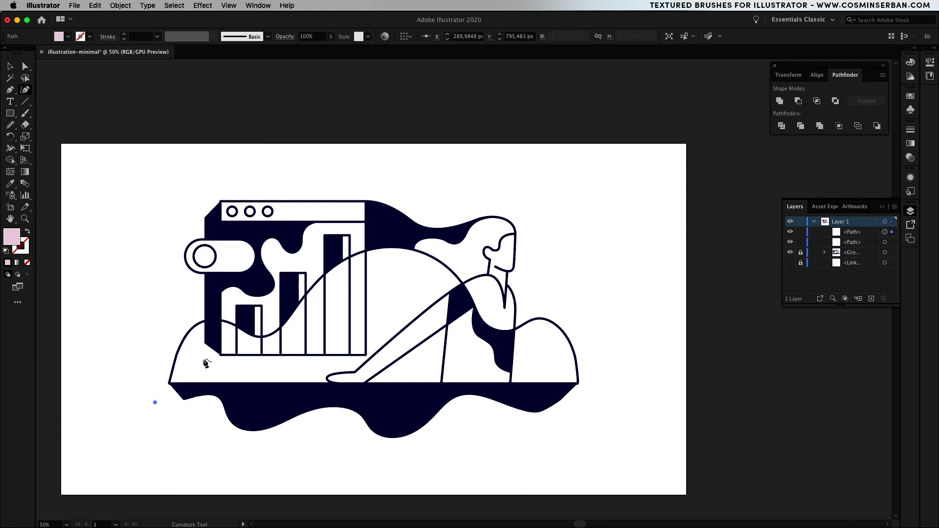
click(219, 342)
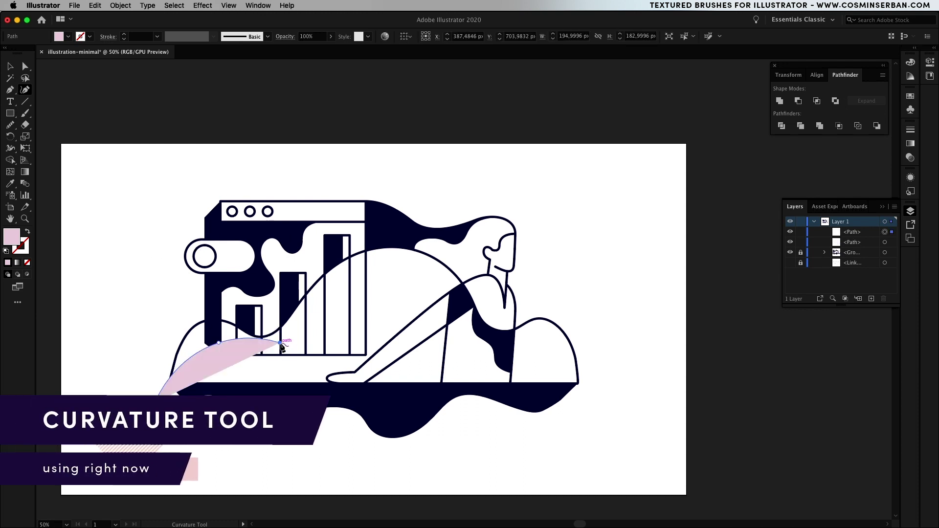
click(391, 266)
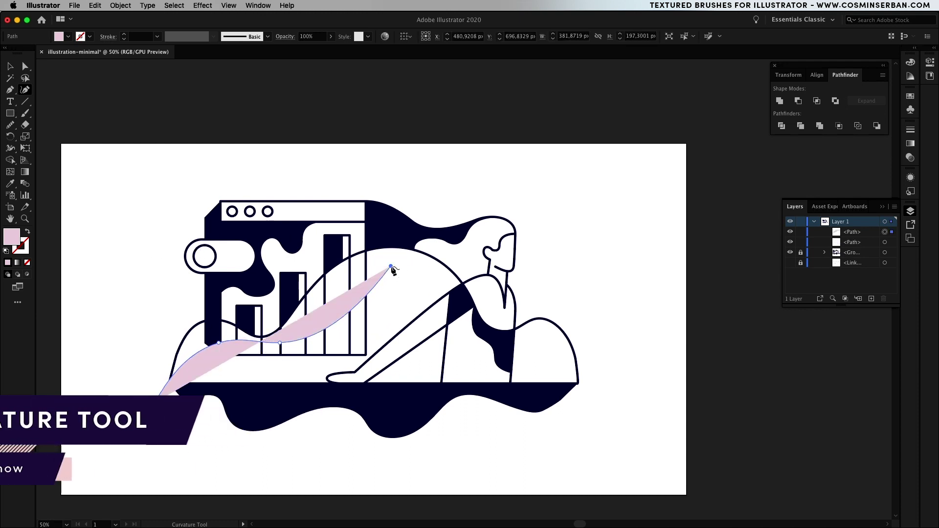
click(480, 360)
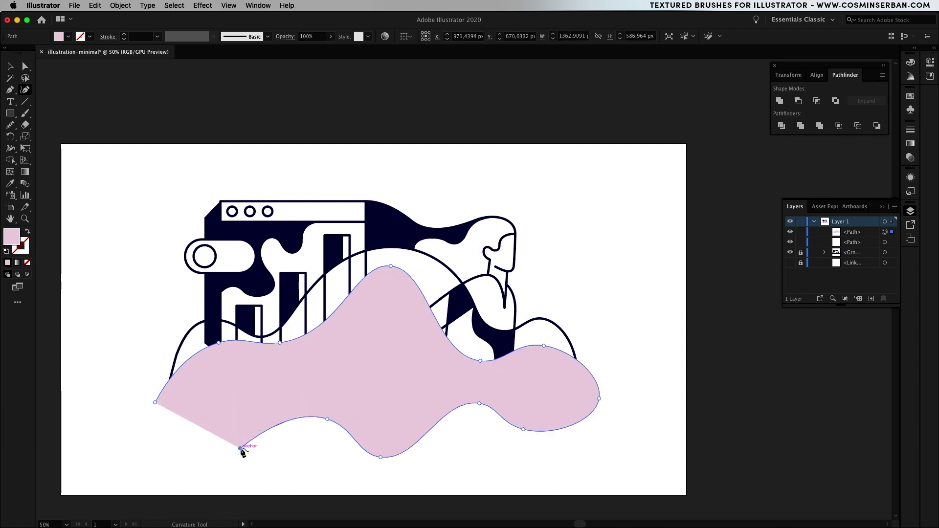
click(155, 404)
Send the pale pink blob to the back, behind the navy line art.
key(v)
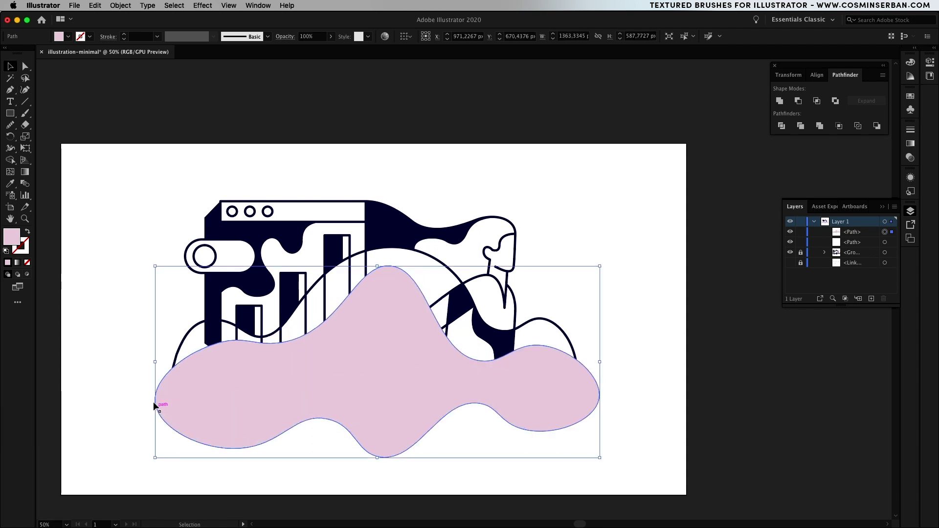
right_click(328, 371)
mouse_move(386, 481)
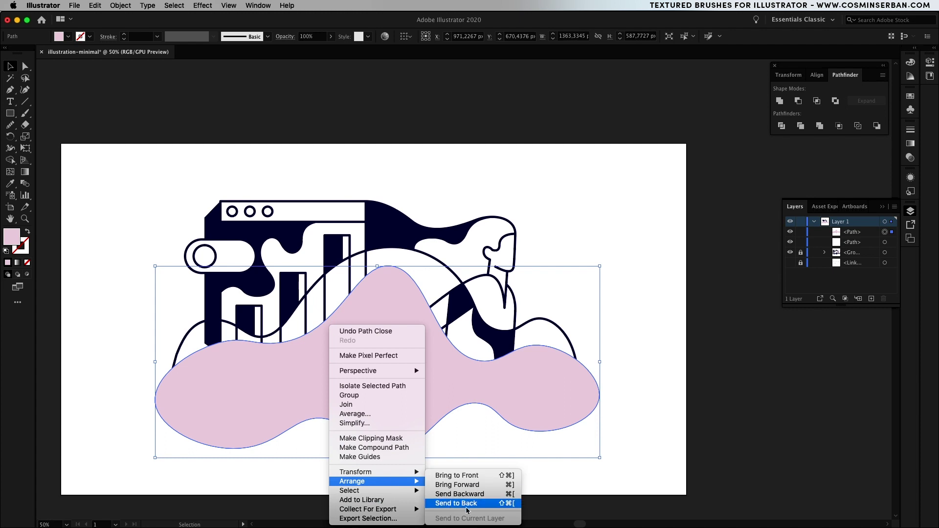
click(455, 502)
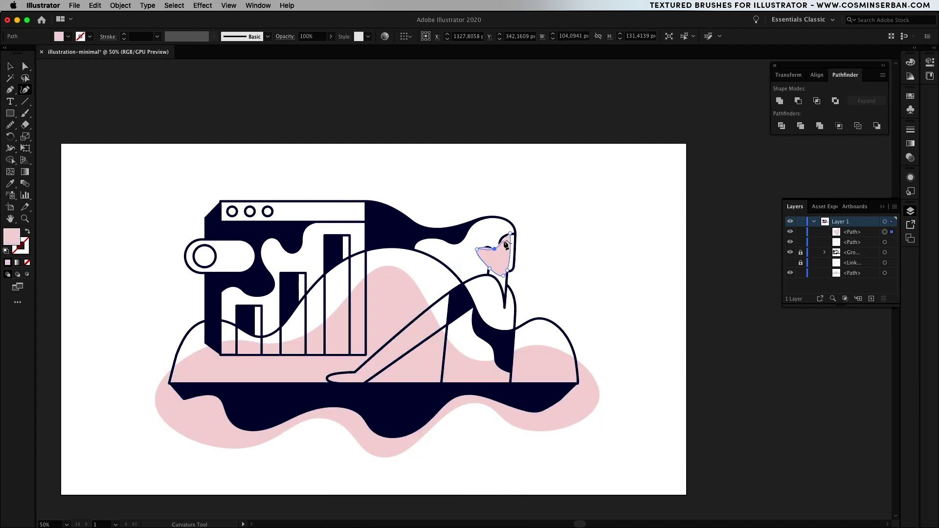
Close the pink face shape and send it to the back, beneath the character's hair.
click(511, 236)
key(v)
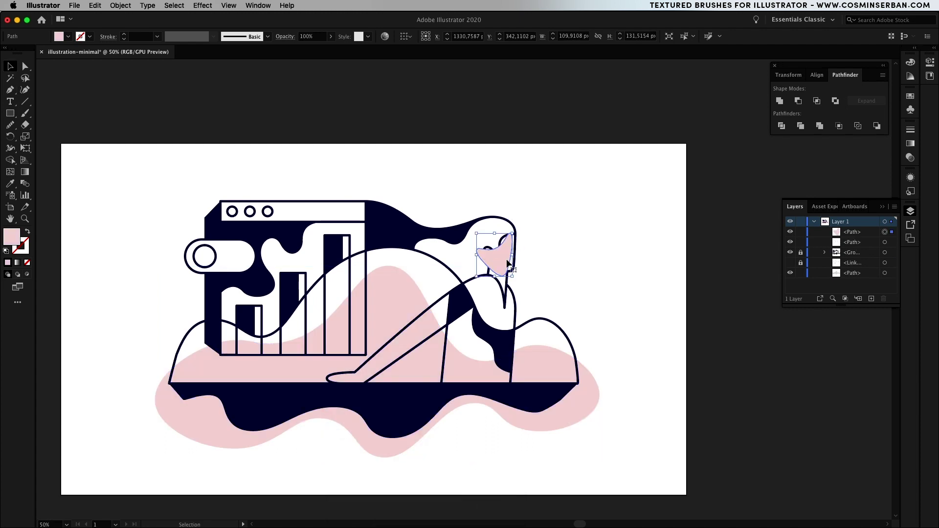
right_click(507, 263)
mouse_move(577, 421)
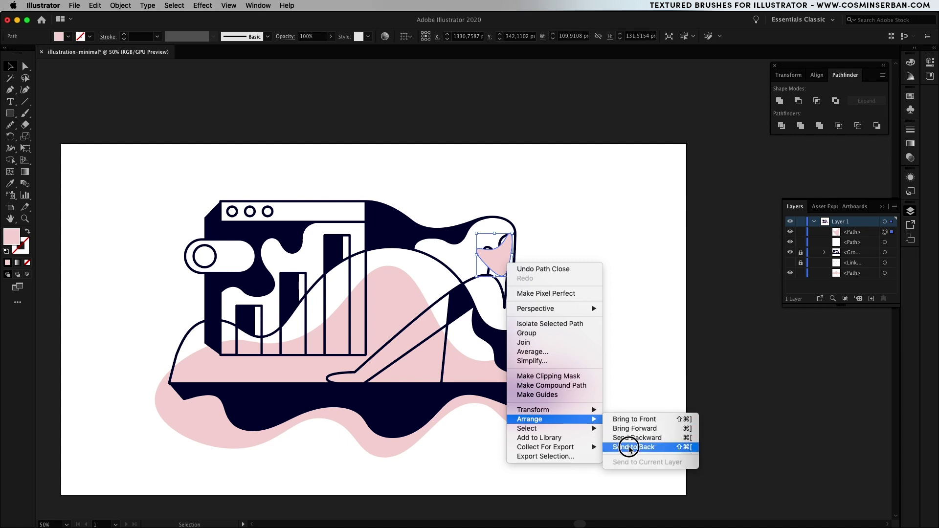
click(631, 446)
click(629, 374)
Draw a closed four-point pink bar over the browser window's top edge with the Pen tool.
key(p)
click(227, 194)
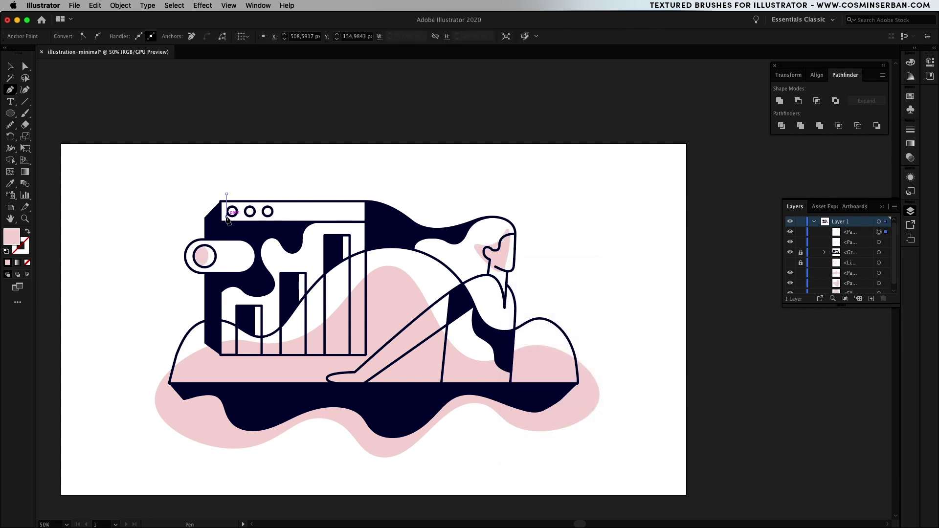
click(357, 215)
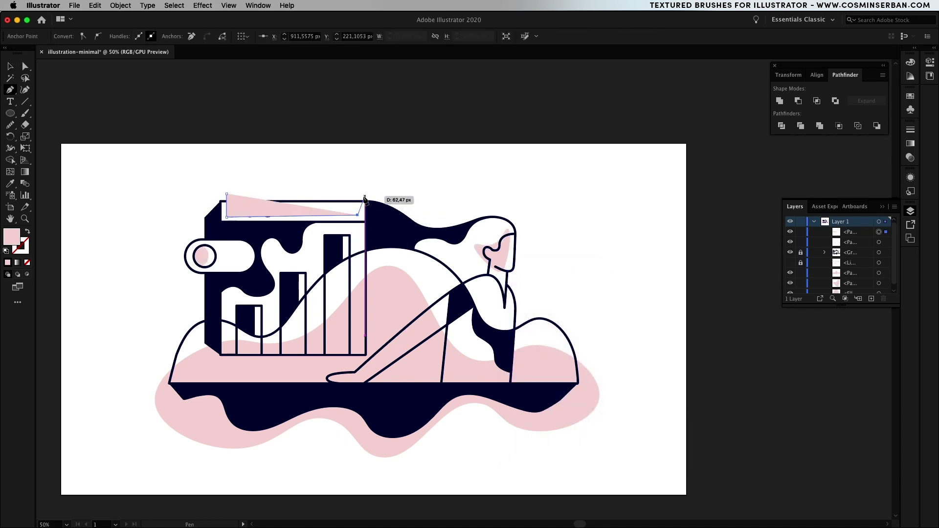
click(360, 194)
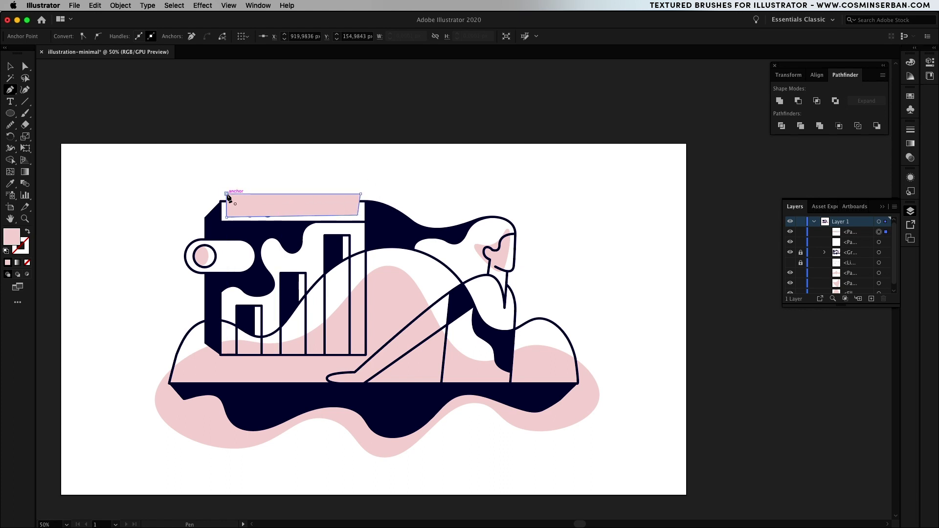
click(226, 194)
Send the pink bar behind the browser window, then hide the side panels and zoom in.
key(v)
right_click(273, 197)
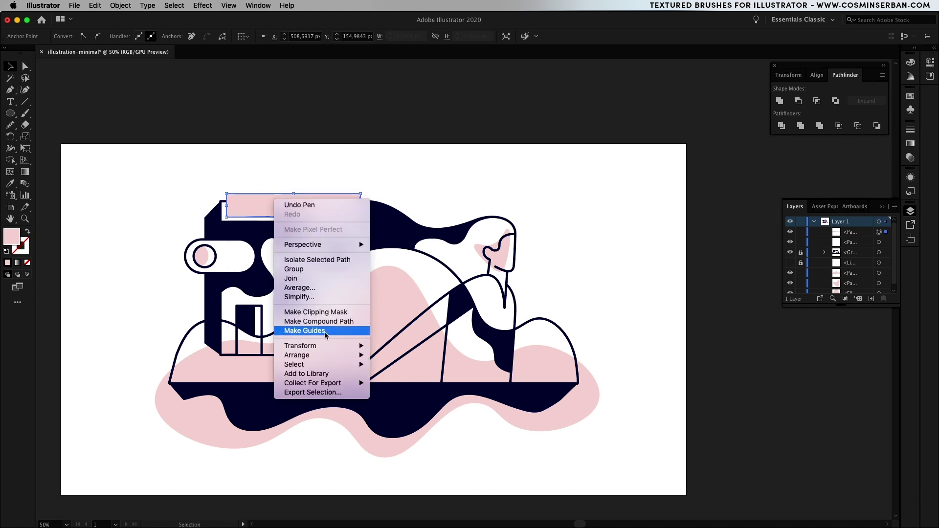
mouse_move(327, 357)
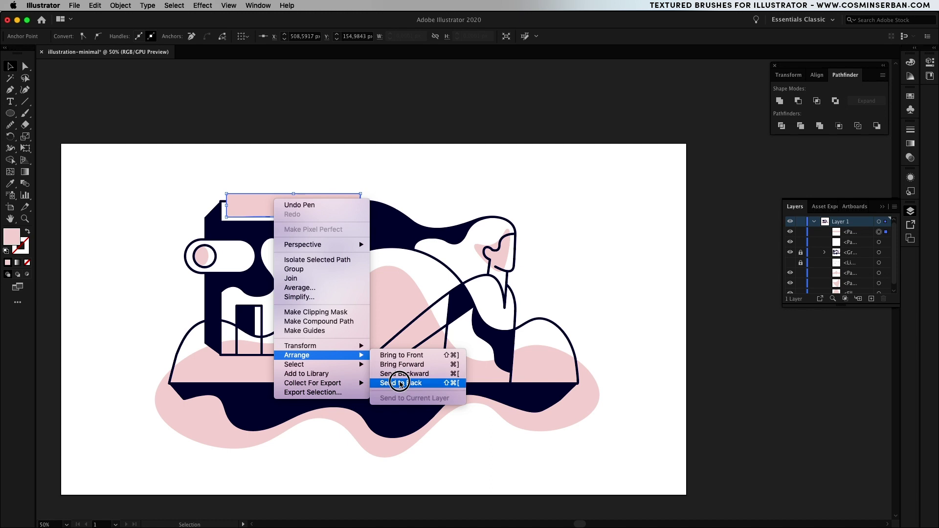
click(400, 384)
click(595, 310)
key(shift+Tab)
key(super+0)
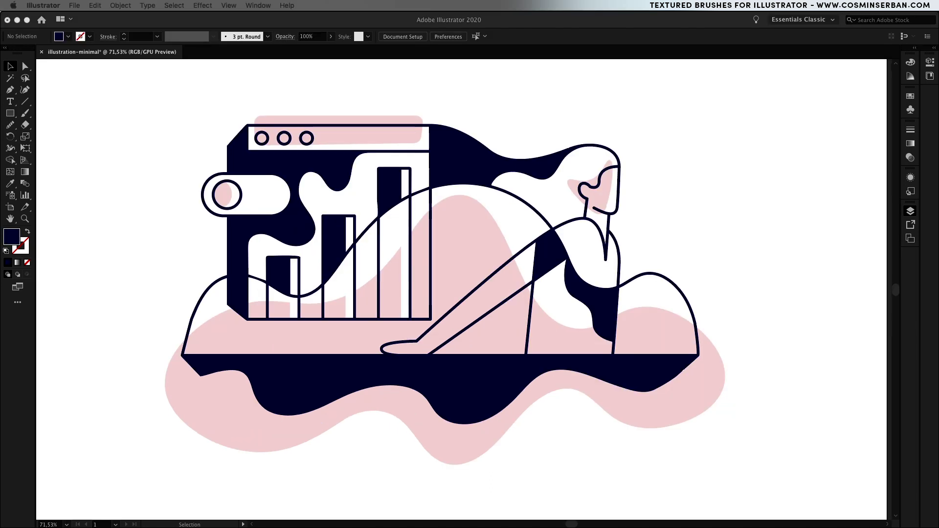